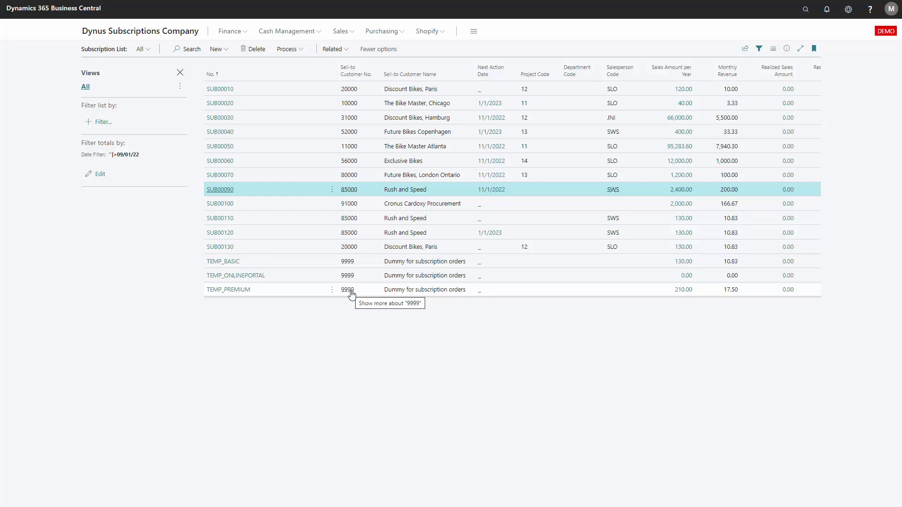
# Filter the subscription list by the Sell-to Customer No. of the dummy customer used for subscription orders.
pyautogui.click(351, 292)
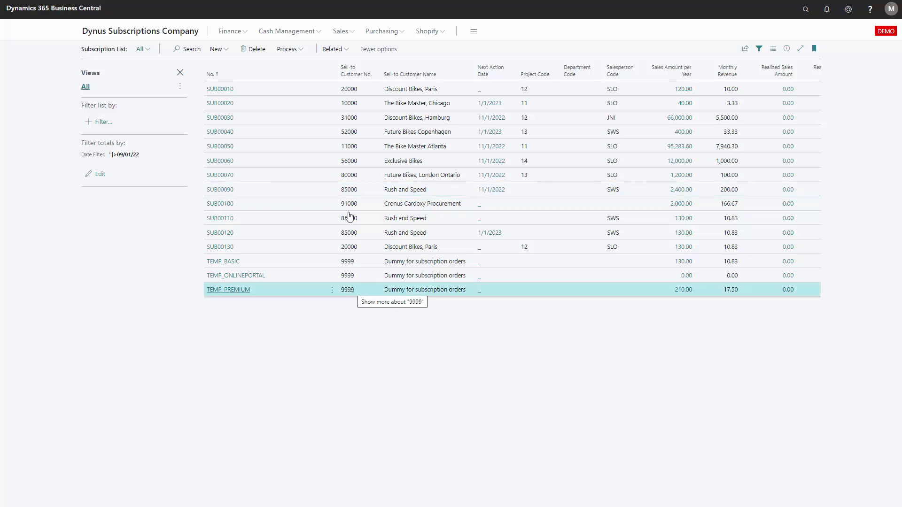
pyautogui.click(377, 74)
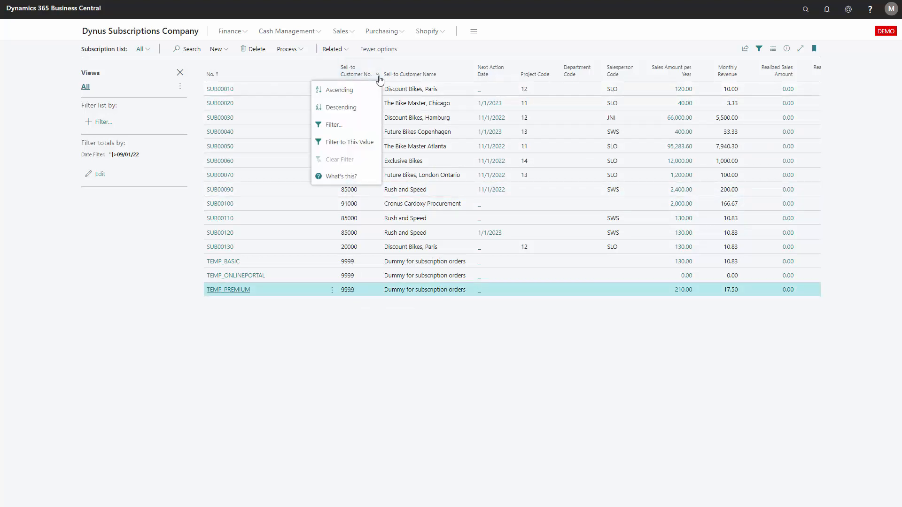
pyautogui.click(353, 142)
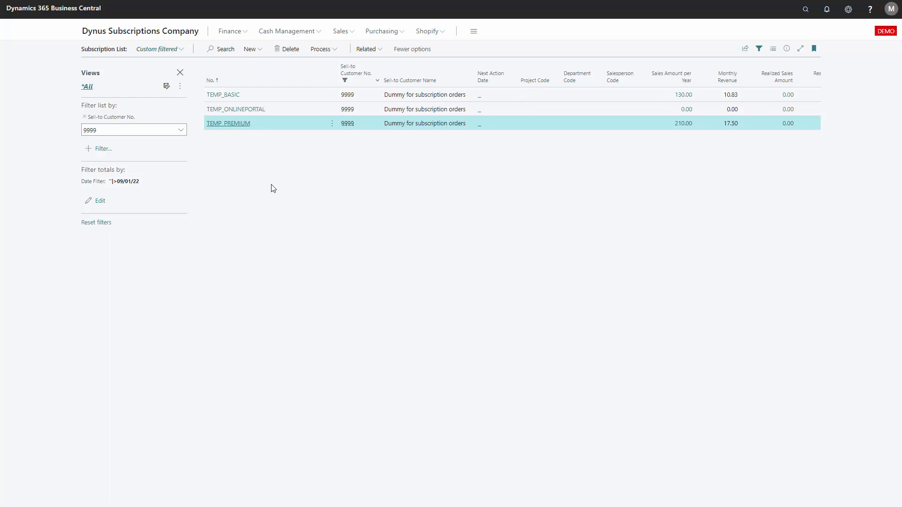
pyautogui.click(102, 153)
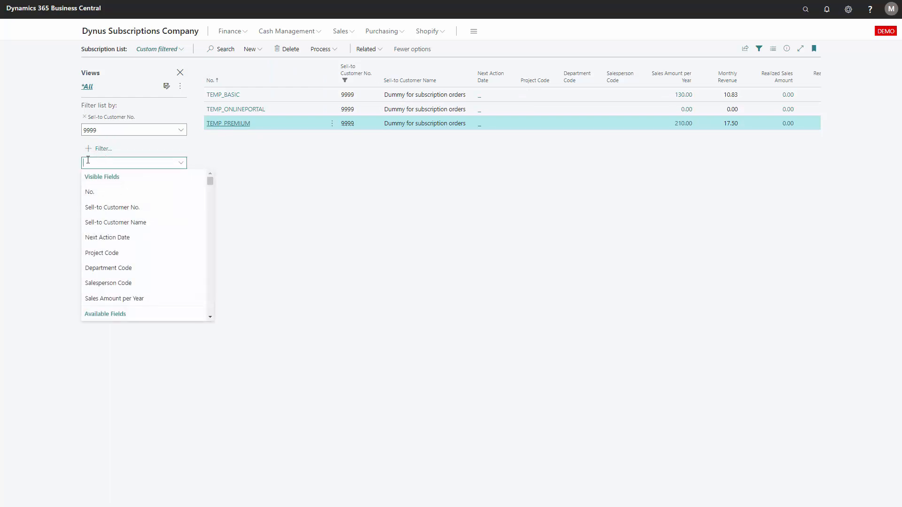
pyautogui.click(52, 150)
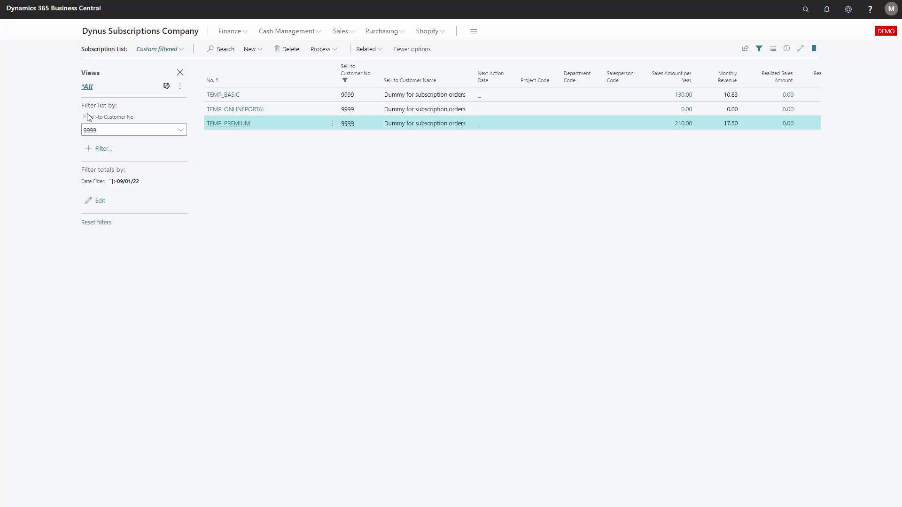
# Save the filtered list as a new view named Check for dummy customer.
pyautogui.click(185, 91)
pyautogui.click(192, 100)
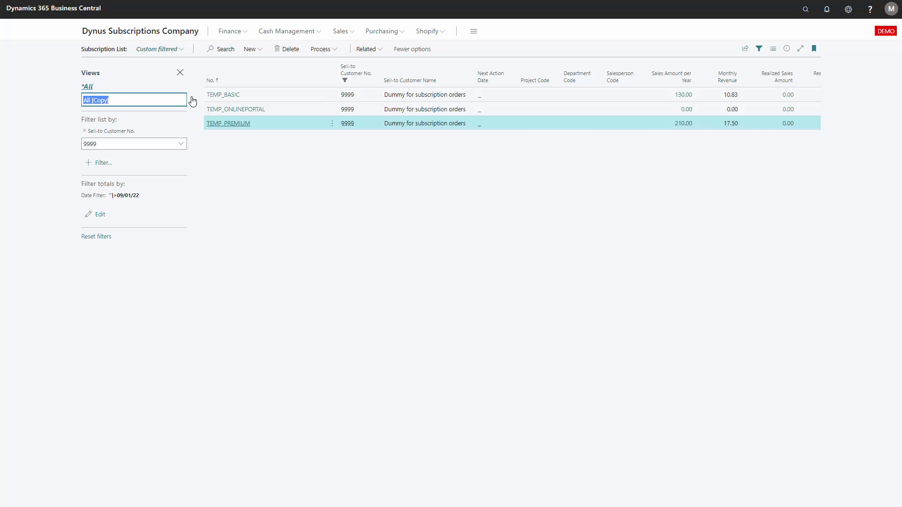
pyautogui.write('Check for dummy cust')
pyautogui.press('BackSpace')
pyautogui.write('y customer')
pyautogui.press('Return')
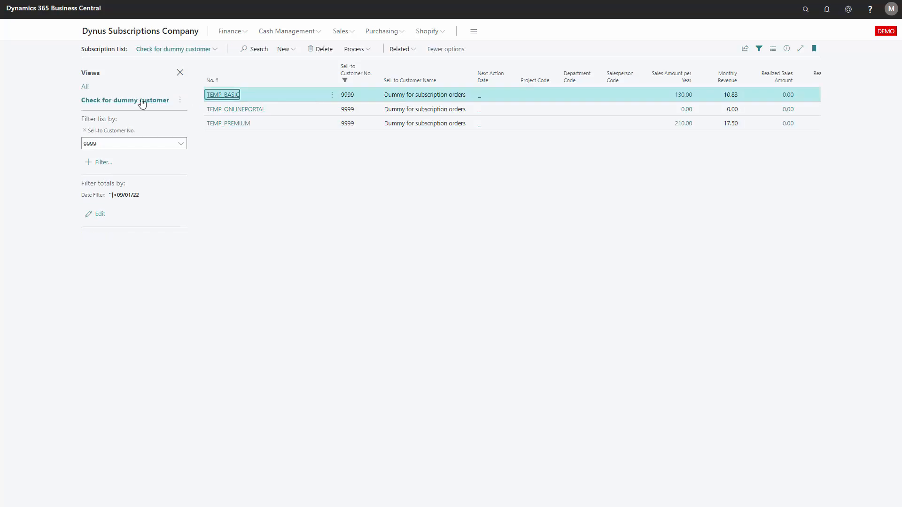
# Compare the full list with the Check for dummy customer view and return to the All view.
pyautogui.click(84, 89)
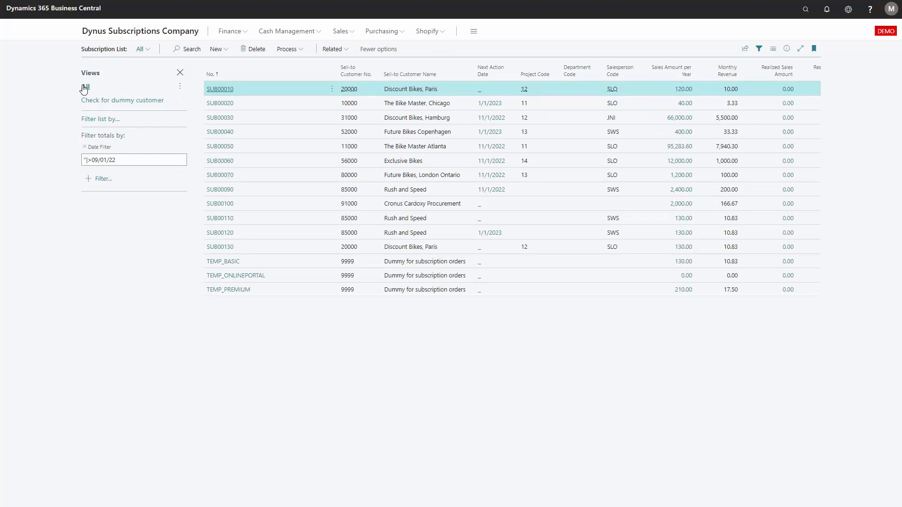
pyautogui.click(99, 101)
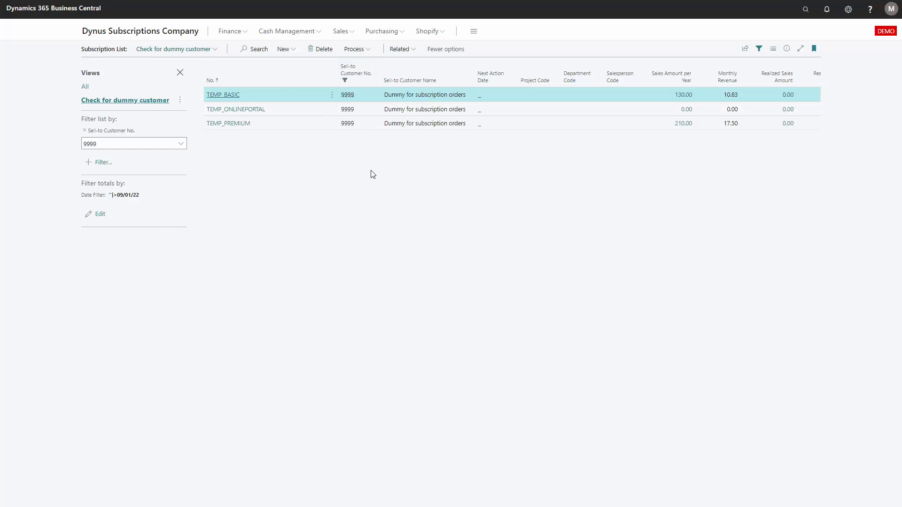
pyautogui.click(85, 87)
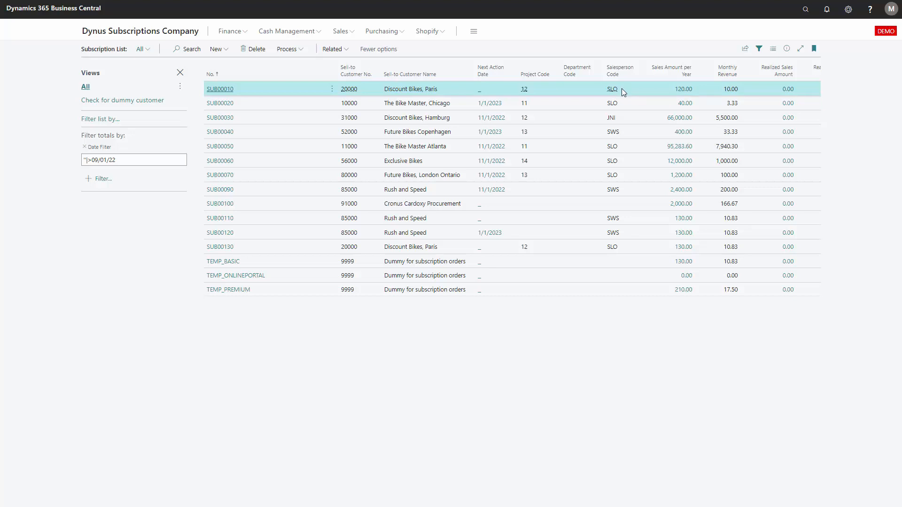
# Filter the subscriptions to Salesperson Code SLO and save the result as a new view named Resonsible SLO.
pyautogui.click(643, 78)
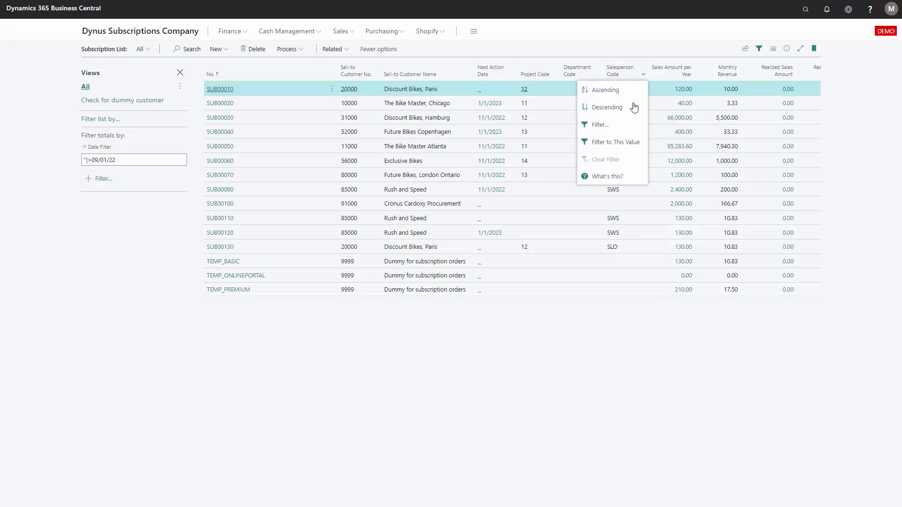
pyautogui.click(618, 142)
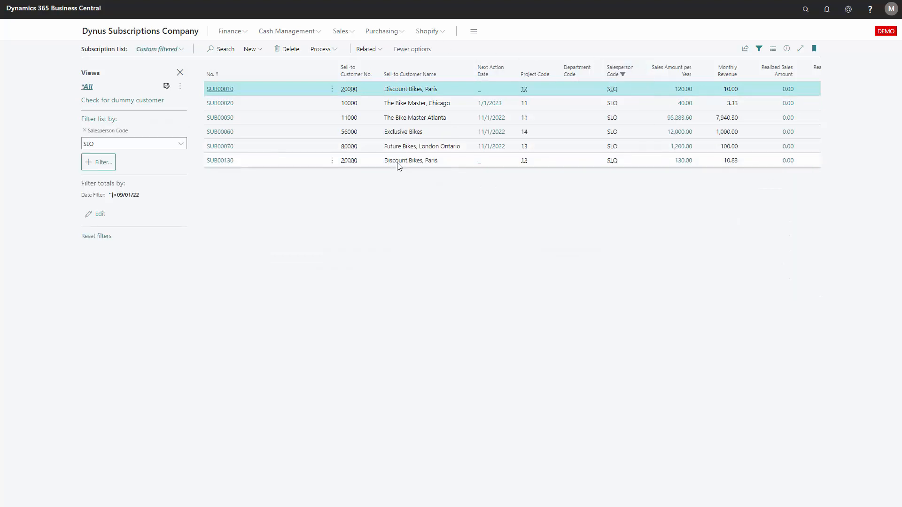
pyautogui.click(180, 87)
pyautogui.click(185, 100)
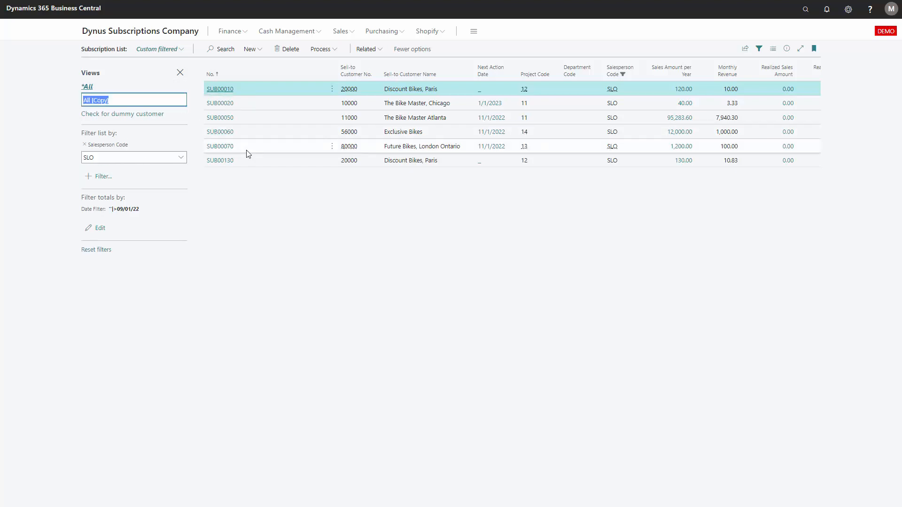
pyautogui.press('BackSpace')
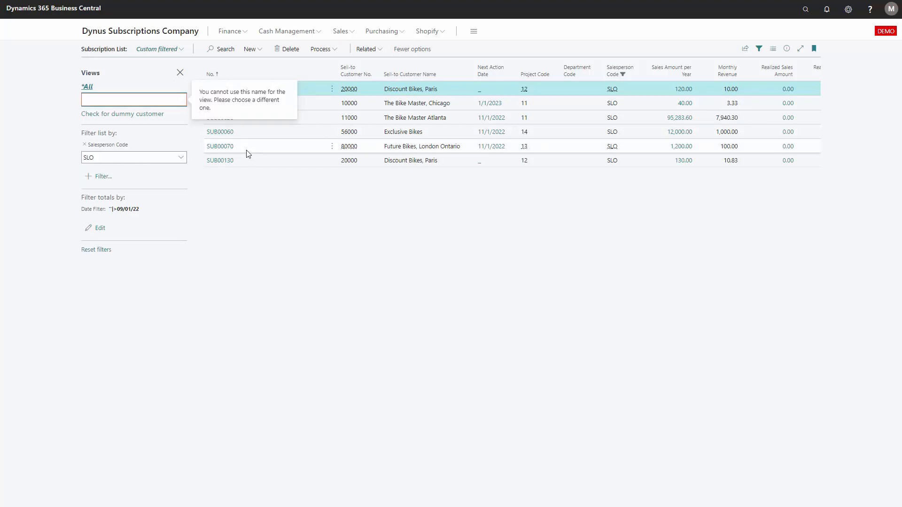
pyautogui.write('Resonsible')
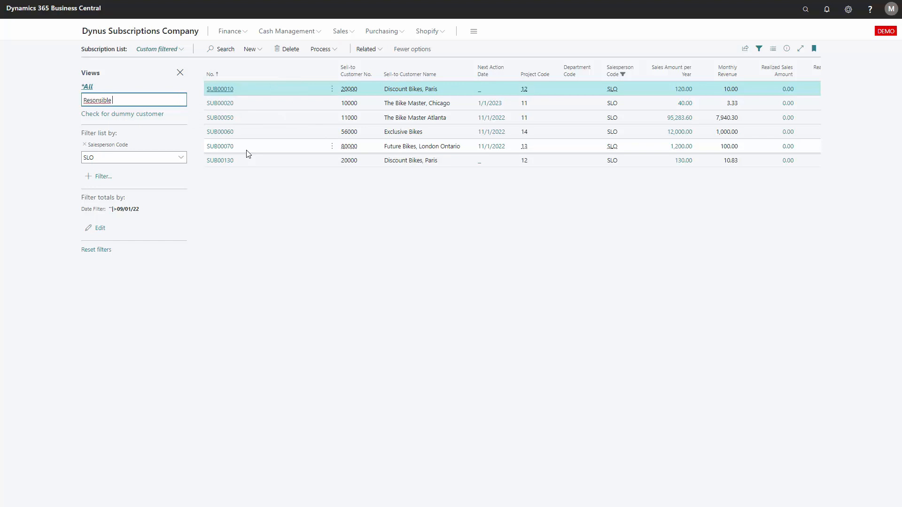
pyautogui.write(' SLO')
pyautogui.press('Return')
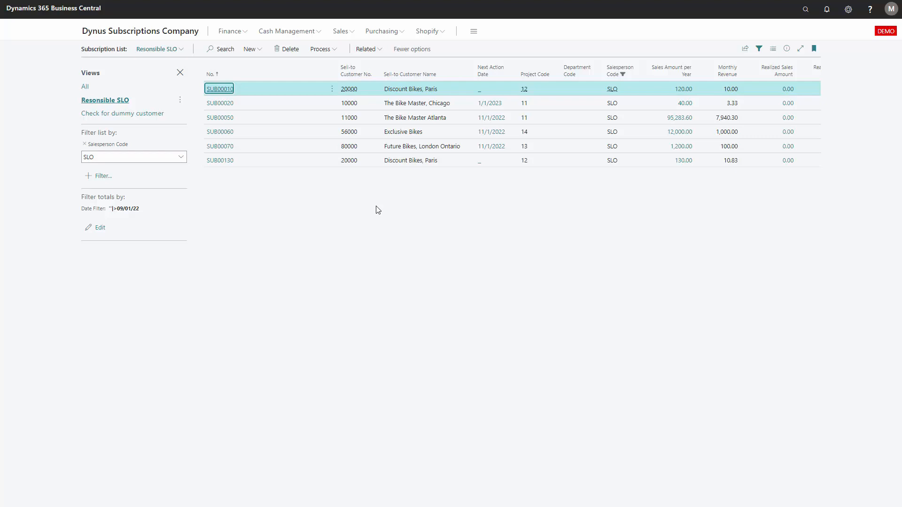
# Change the Salesperson Code filter to blank ('') and save the result as a new view named No Responsible.
pyautogui.click(98, 157)
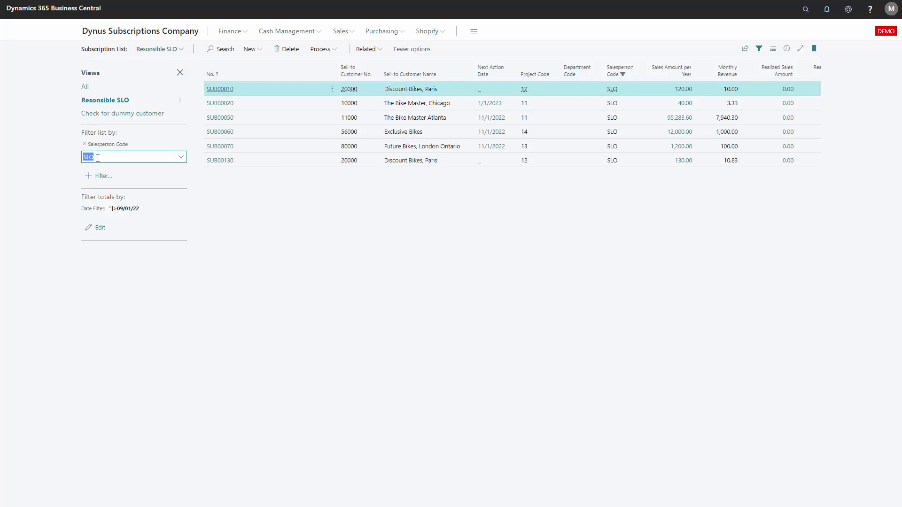
pyautogui.write("'")
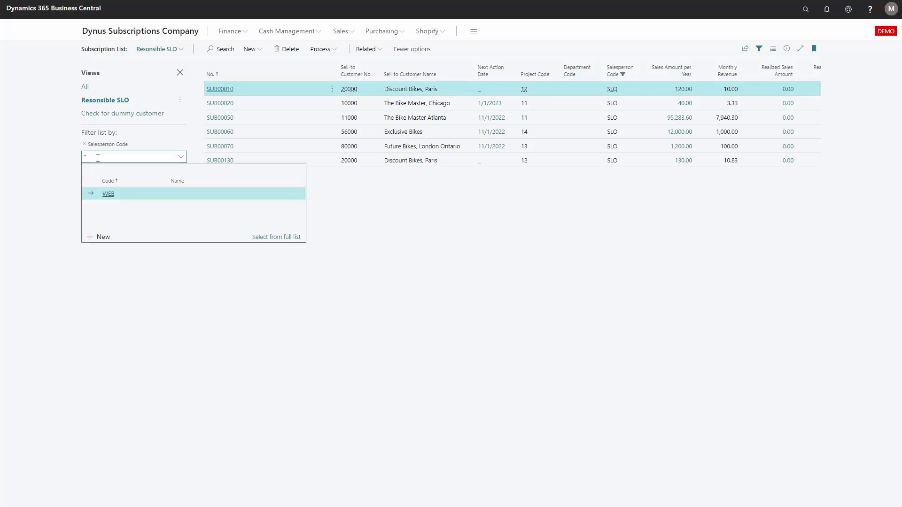
pyautogui.press('Return')
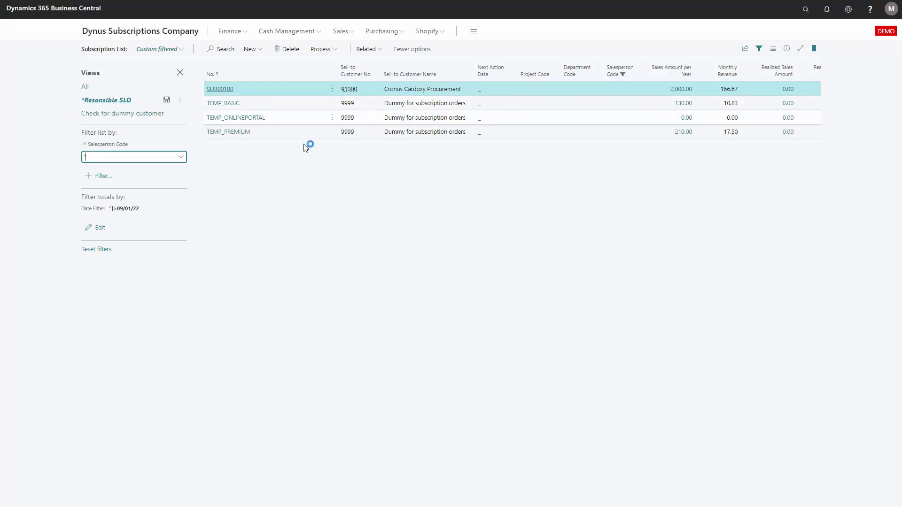
pyautogui.click(181, 100)
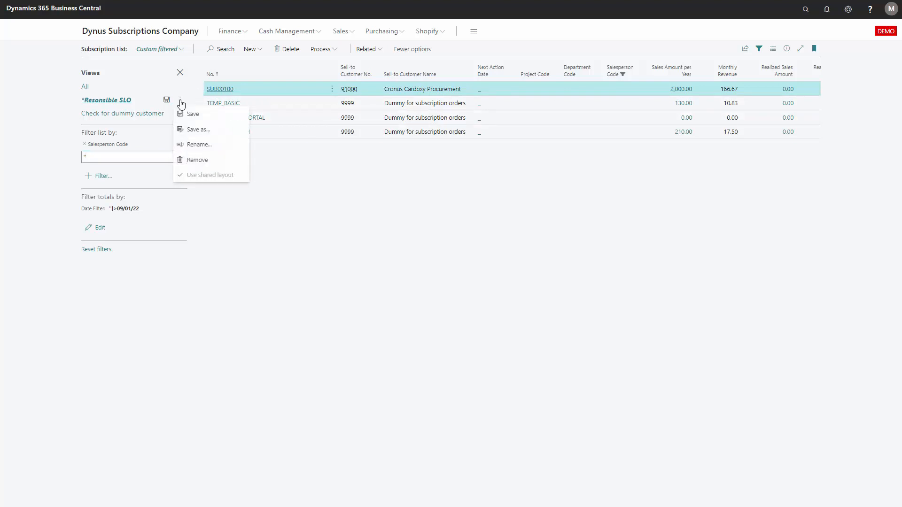
pyautogui.click(206, 134)
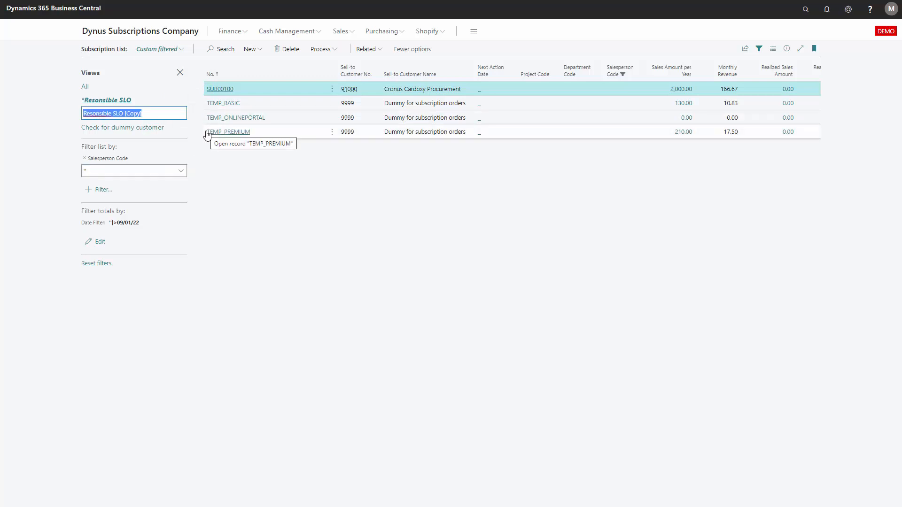
pyautogui.write('No')
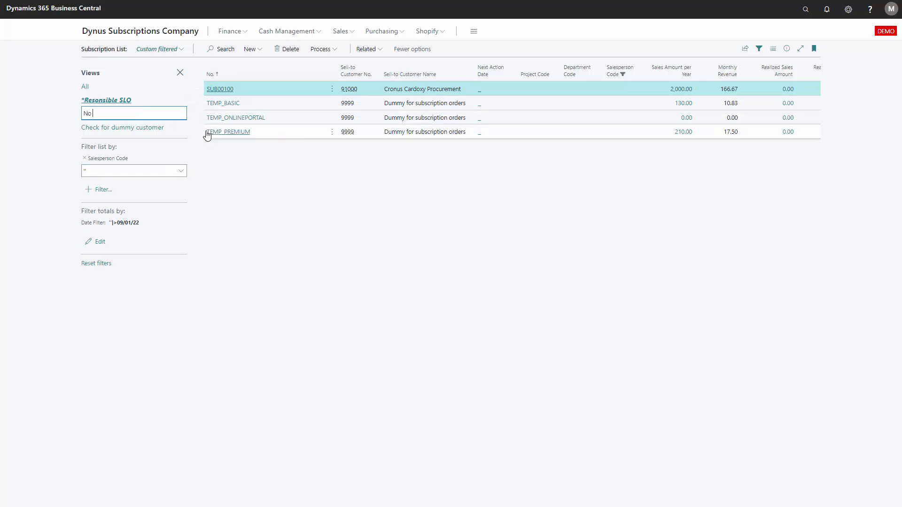
pyautogui.write(' Responsible')
pyautogui.press('Return')
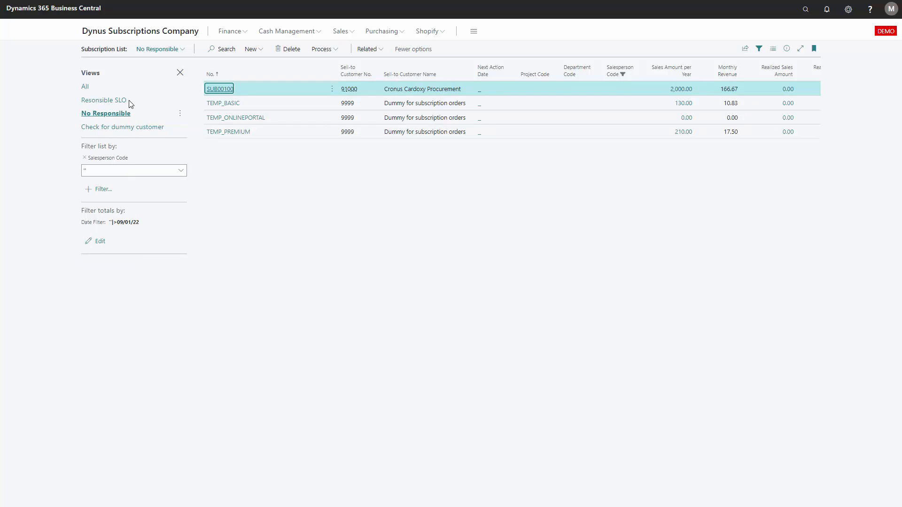
# Rename the Resonsible SLO view to Responsible SLO.
pyautogui.click(111, 103)
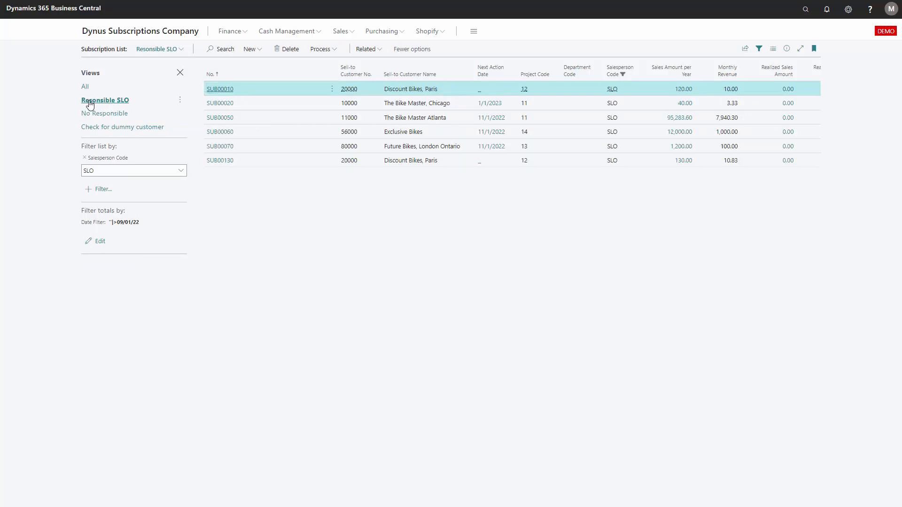
pyautogui.click(180, 100)
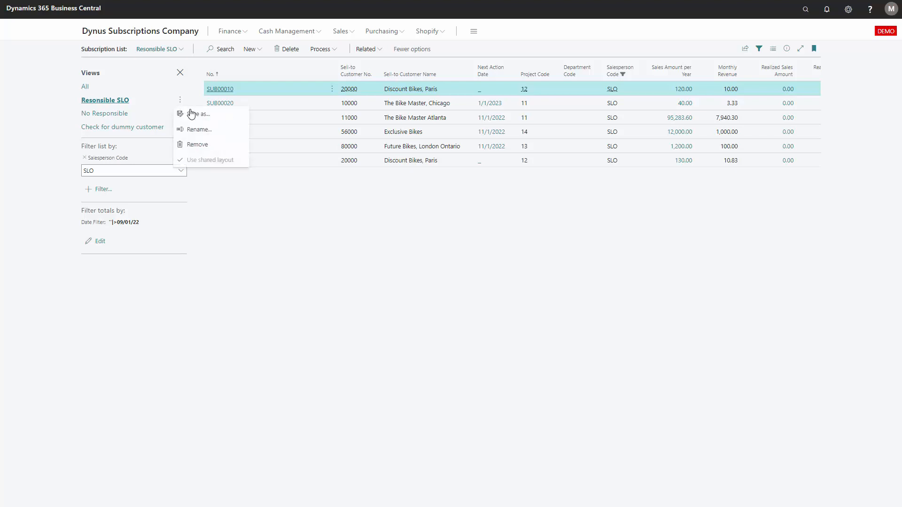
pyautogui.click(206, 130)
pyautogui.click(94, 100)
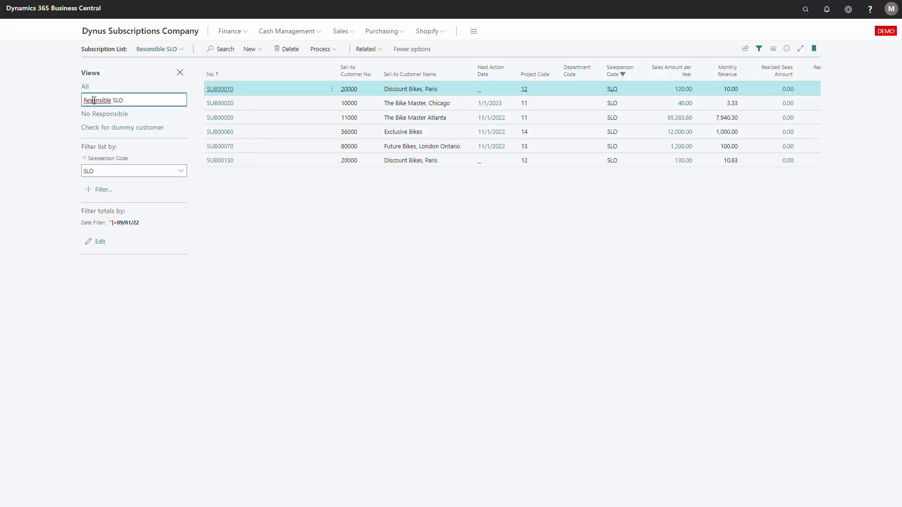
pyautogui.write('p')
pyautogui.press('Return')
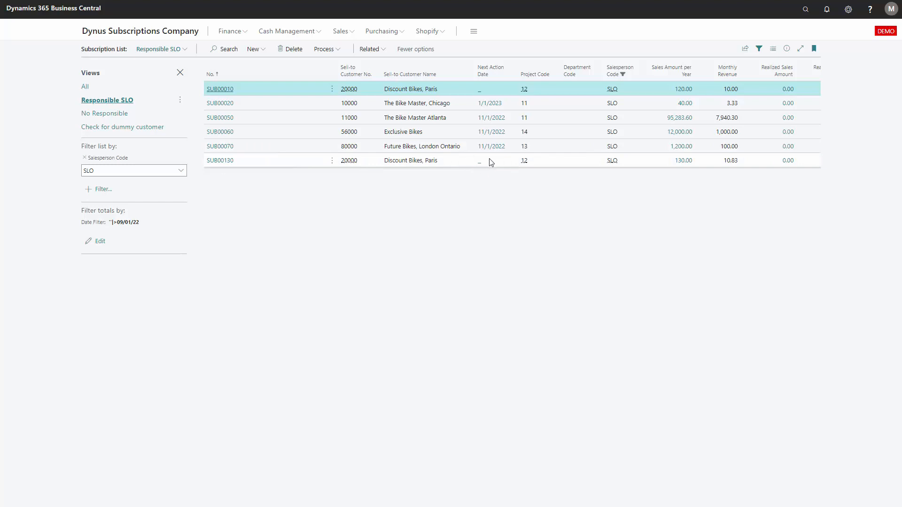
# In the last Discount Bikes, Paris subscription order, set the first line's Next Invoicing Date to 9/1/2022 and return to the list.
pyautogui.click(223, 163)
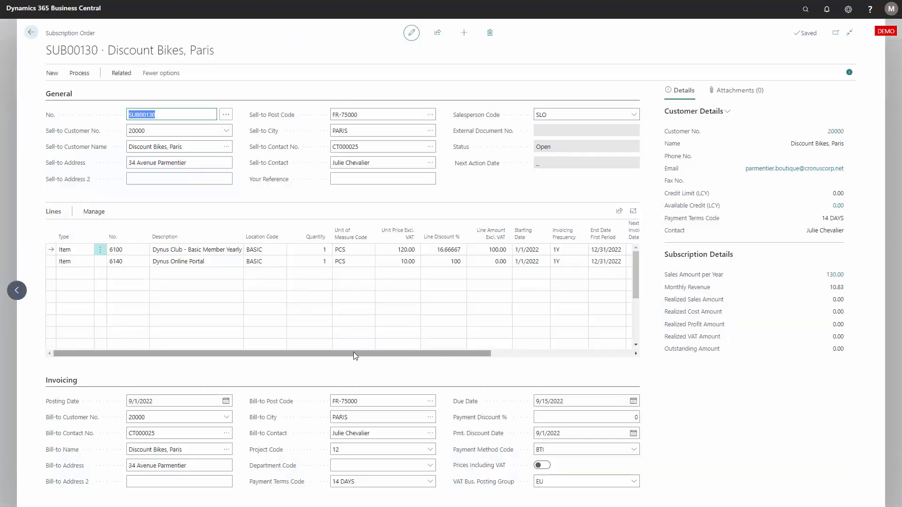
pyautogui.moveTo(353, 352); pyautogui.dragTo(458, 353)
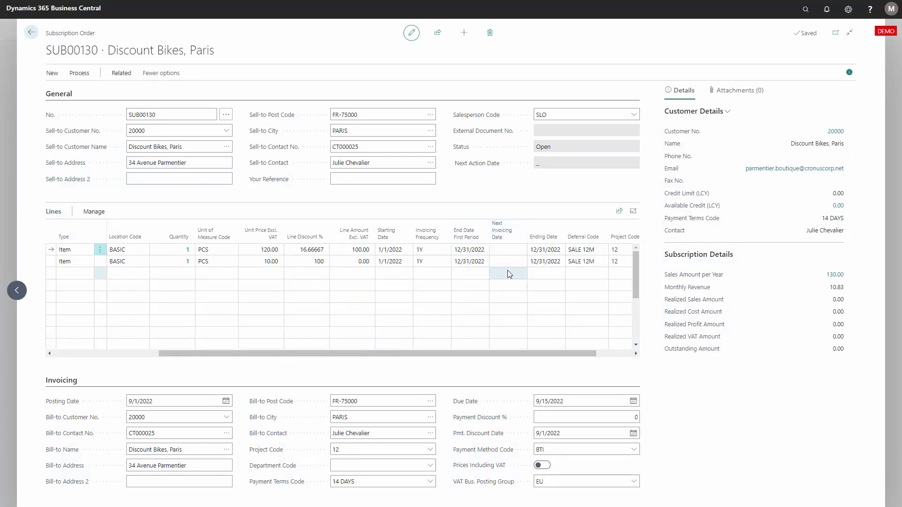
pyautogui.click(502, 250)
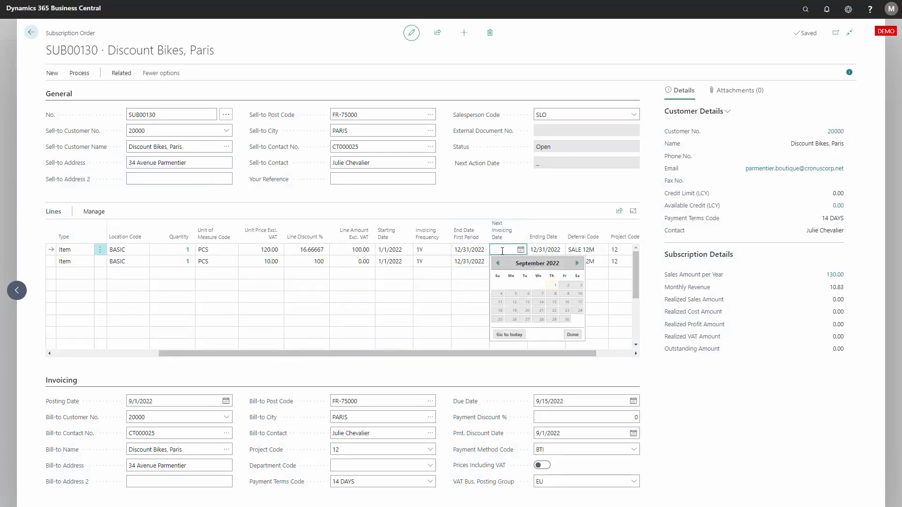
pyautogui.click(555, 285)
pyautogui.press('Tab')
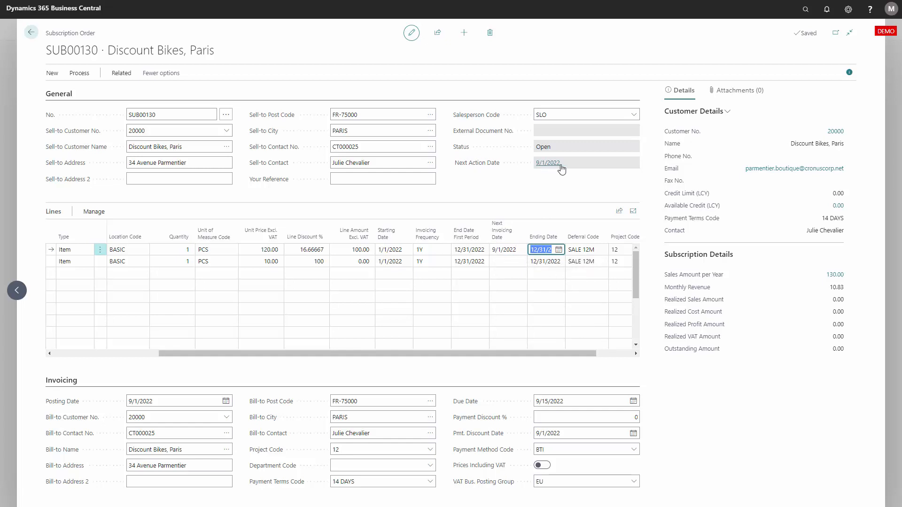
pyautogui.press('Escape')
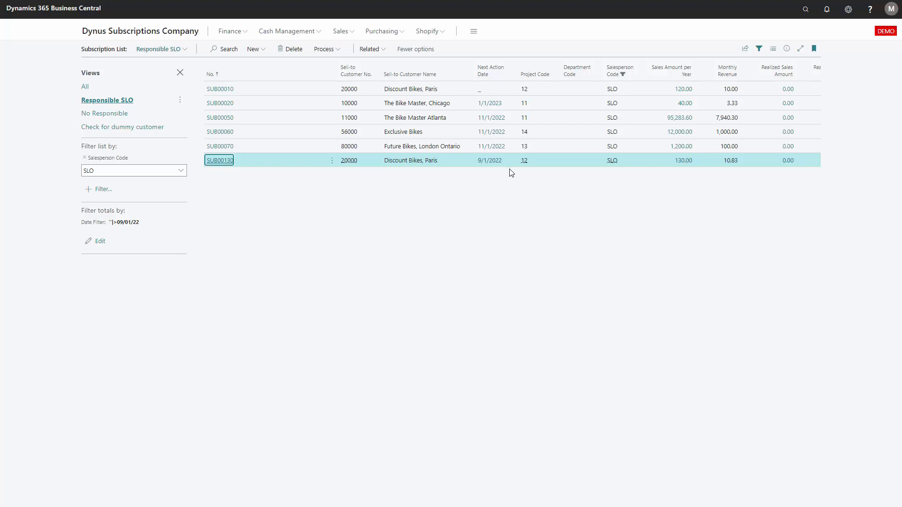
# Replace the Salesperson Code filter with a Next Action Date filter of 09/01/22.
pyautogui.click(84, 158)
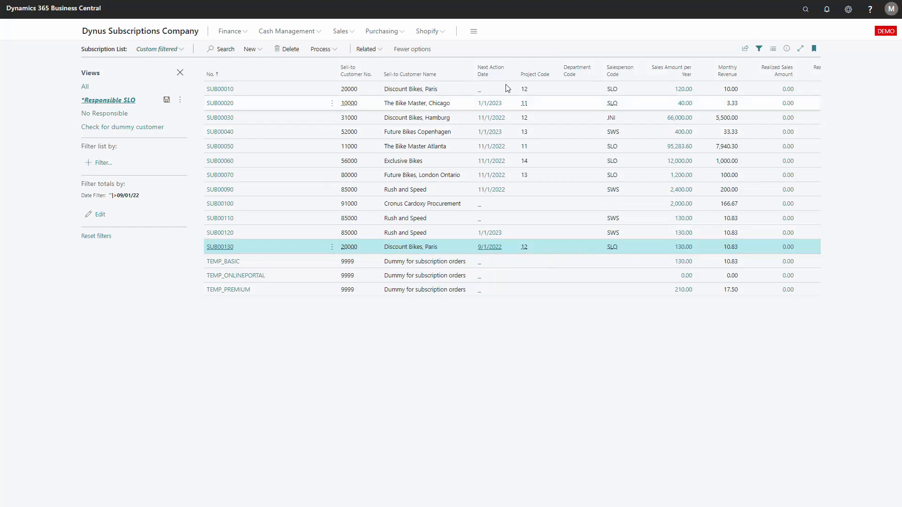
pyautogui.click(515, 76)
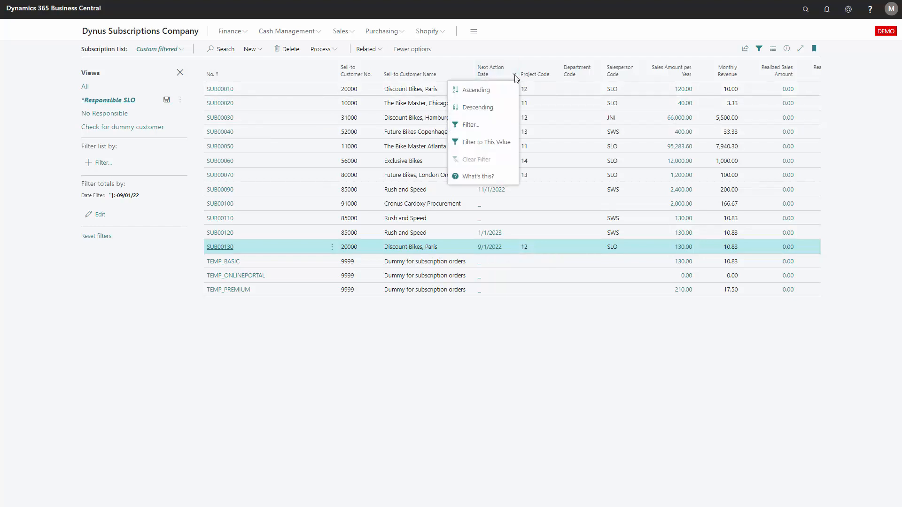
pyautogui.click(495, 147)
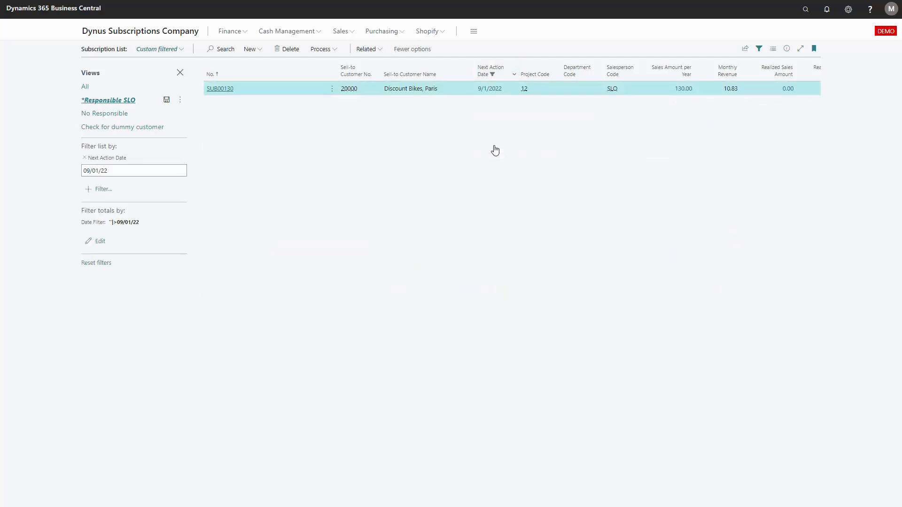
# Save the list filtered by next action date as a new view named Next action date.
pyautogui.click(181, 101)
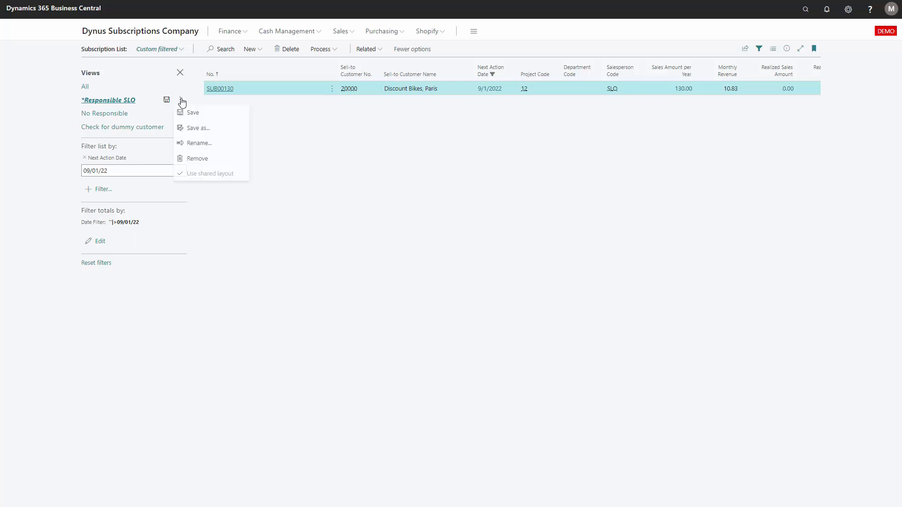
pyautogui.click(203, 129)
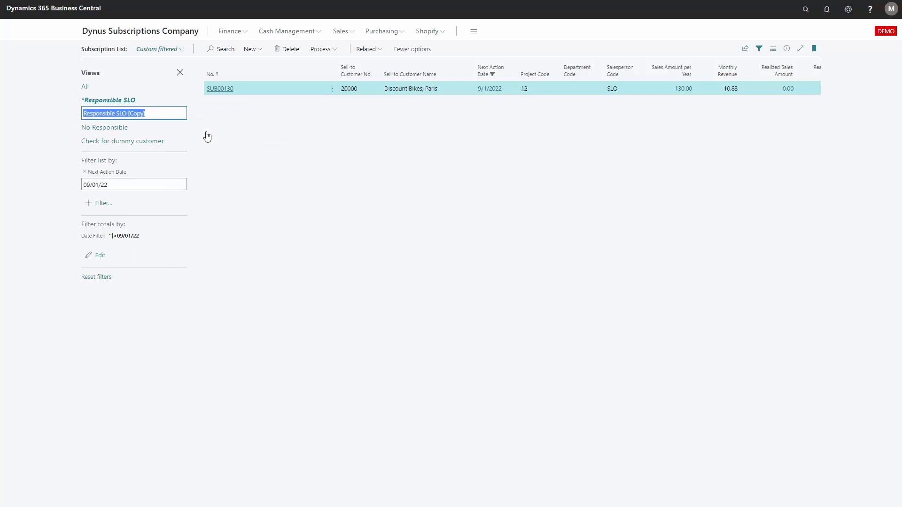
pyautogui.write('Ne')
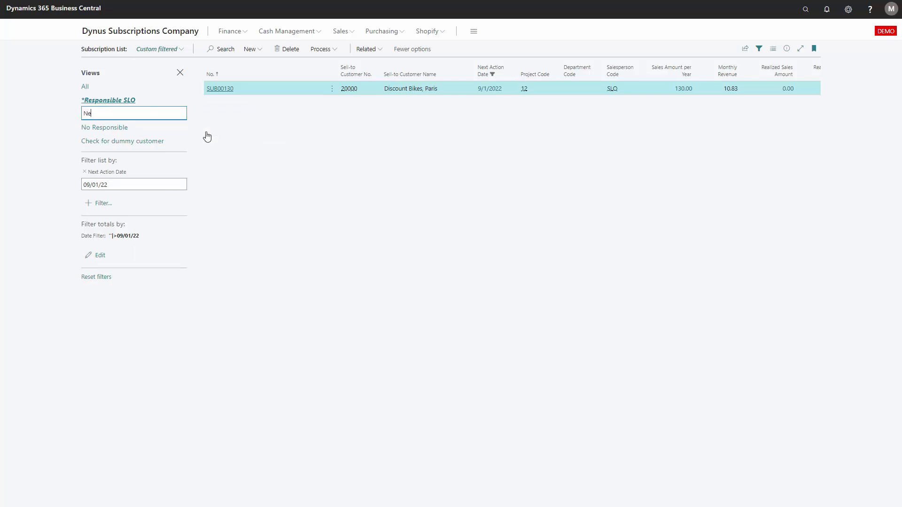
pyautogui.write('xt action date')
pyautogui.press('Return')
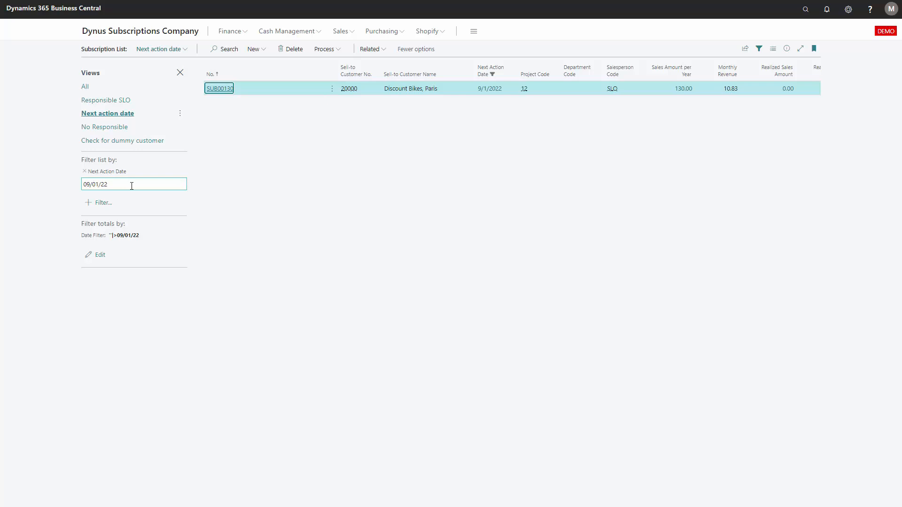
# Change the Next Action Date filter to 10/1/2022 and save it in the Next action date view.
pyautogui.click(91, 185)
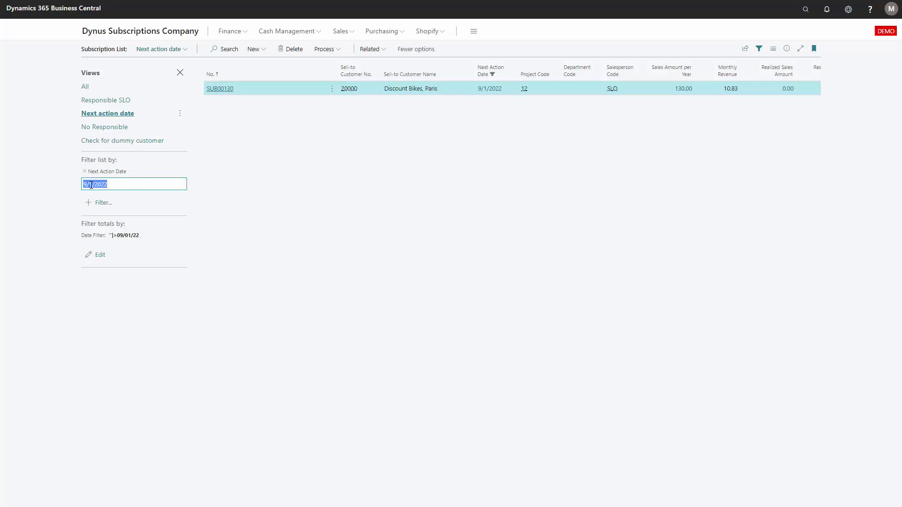
pyautogui.press('Left')
pyautogui.press('Delete')
pyautogui.write('10')
pyautogui.press('Return')
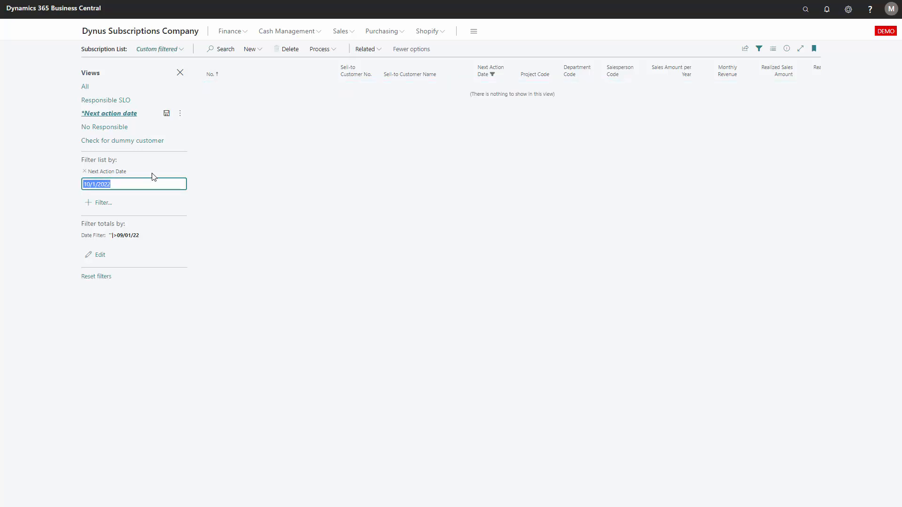
pyautogui.click(166, 115)
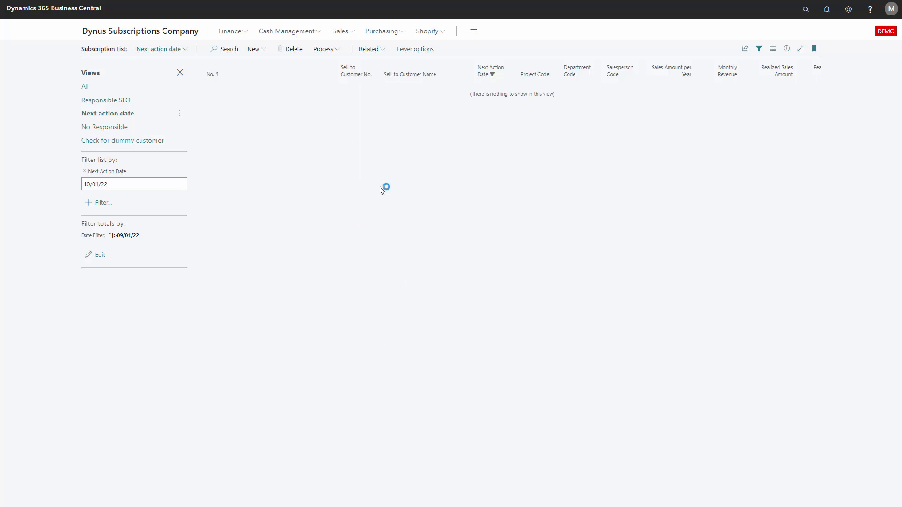
# Replace the Next Action Date filter with a Project Code filter of 11|12.
pyautogui.click(85, 171)
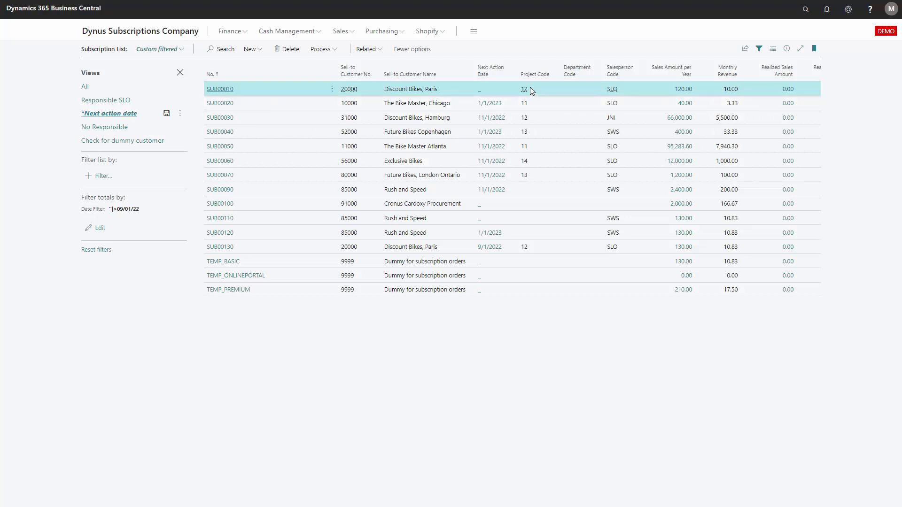
pyautogui.click(557, 74)
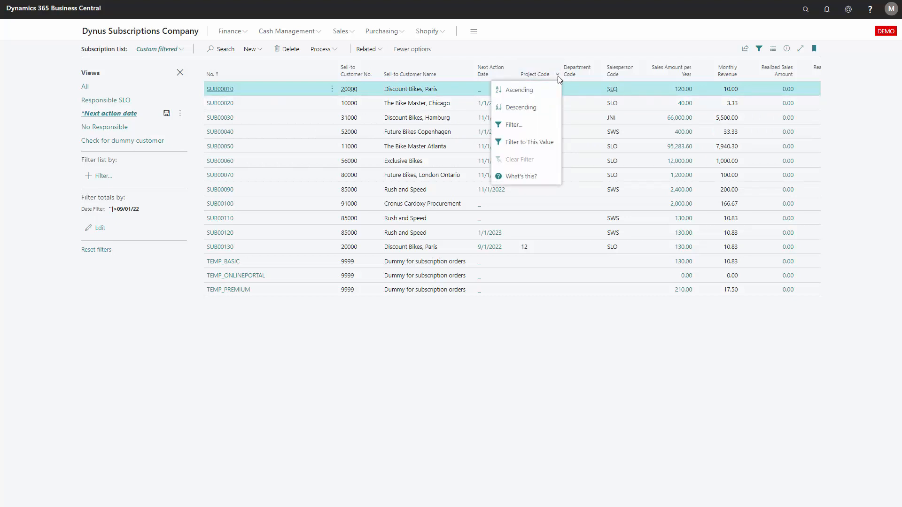
pyautogui.click(553, 142)
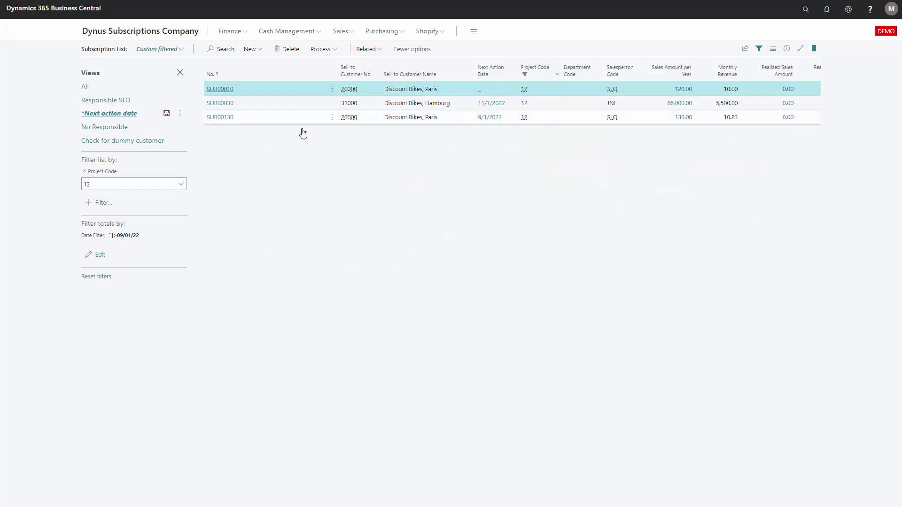
pyautogui.click(100, 184)
pyautogui.click(101, 184)
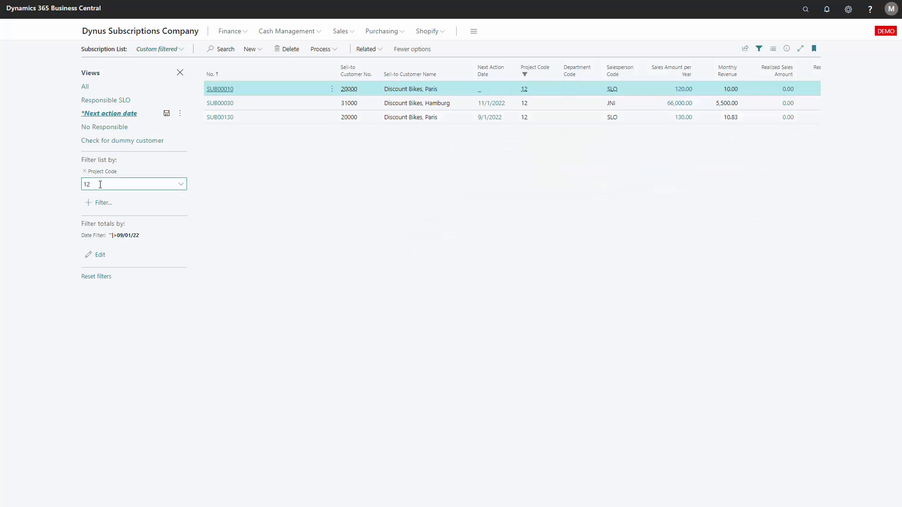
pyautogui.click(100, 184)
pyautogui.write('11')
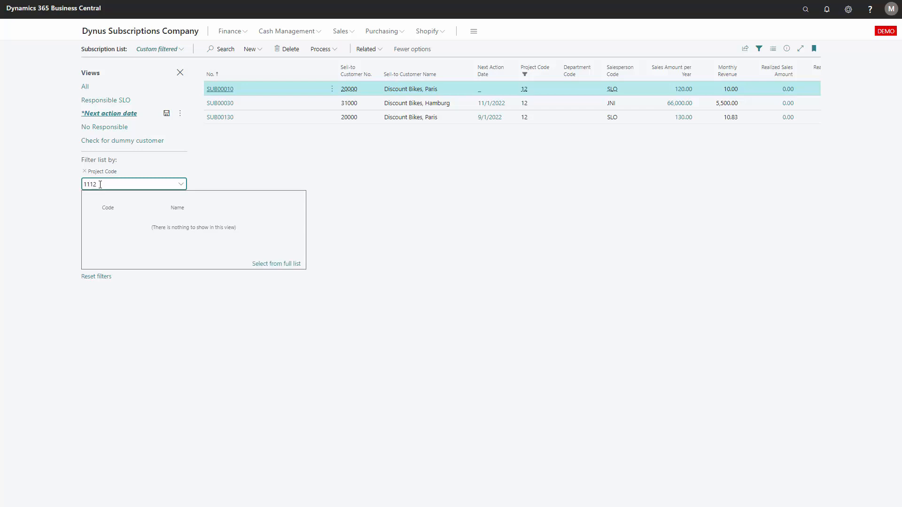
pyautogui.write('|')
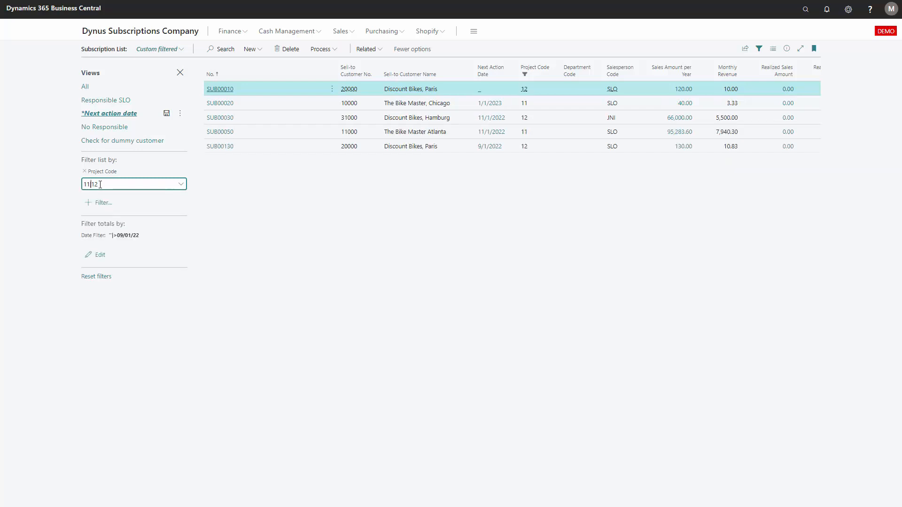
# Save the list filtered by project code as a new view named My projects.
pyautogui.click(180, 115)
pyautogui.click(197, 144)
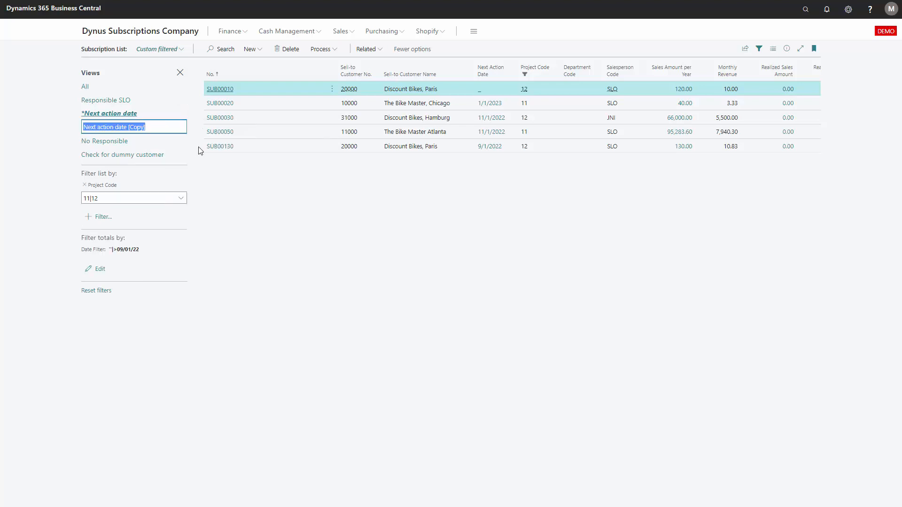
pyautogui.write('My projects')
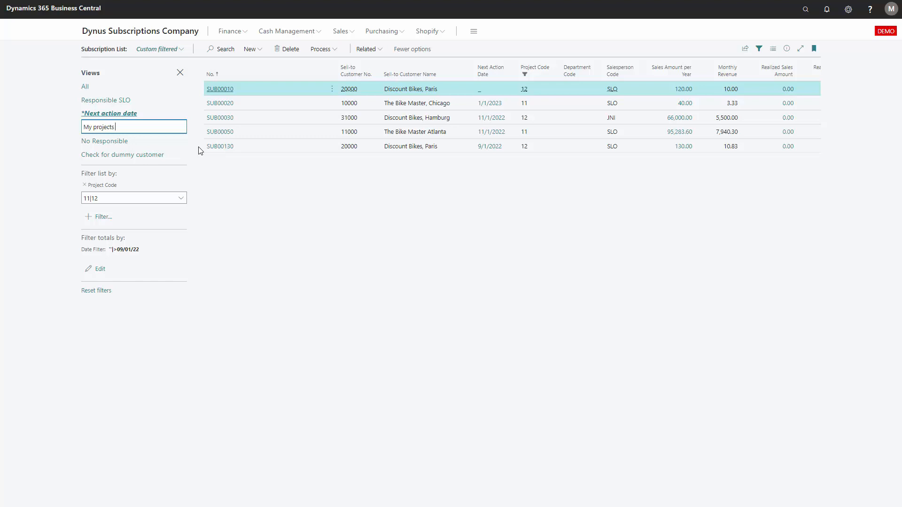
pyautogui.press('Return')
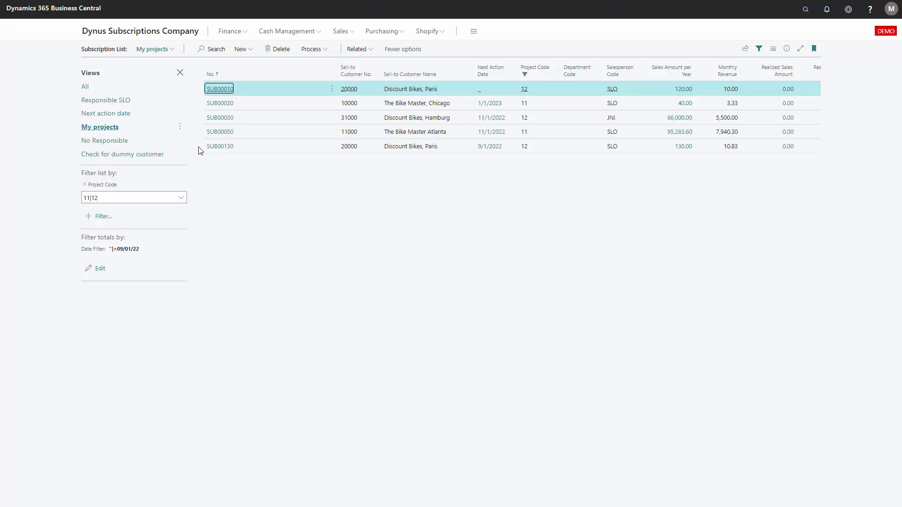
# Change the Project Code filter to blank ('') and save the result as a new view named No Project.
pyautogui.click(123, 197)
pyautogui.write("'")
pyautogui.press('Return')
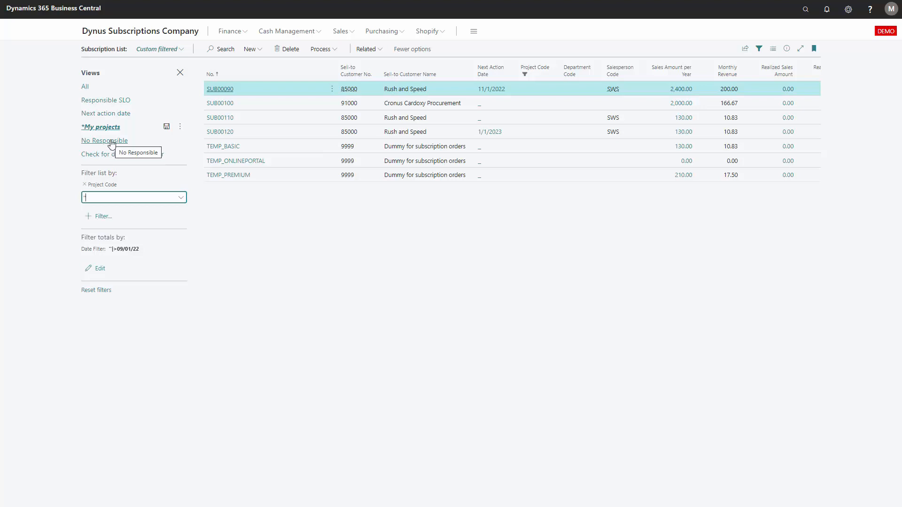
pyautogui.click(180, 126)
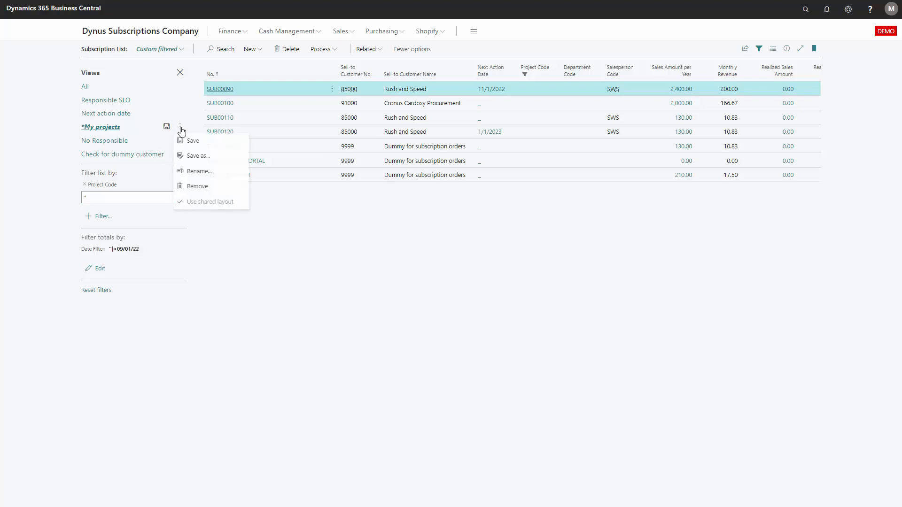
pyautogui.click(201, 158)
pyautogui.write('N')
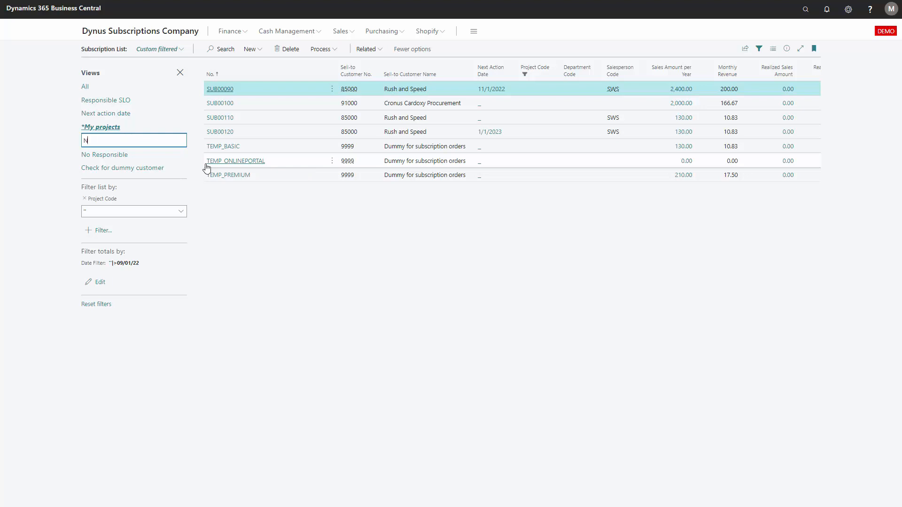
pyautogui.write('o Project')
pyautogui.press('Return')
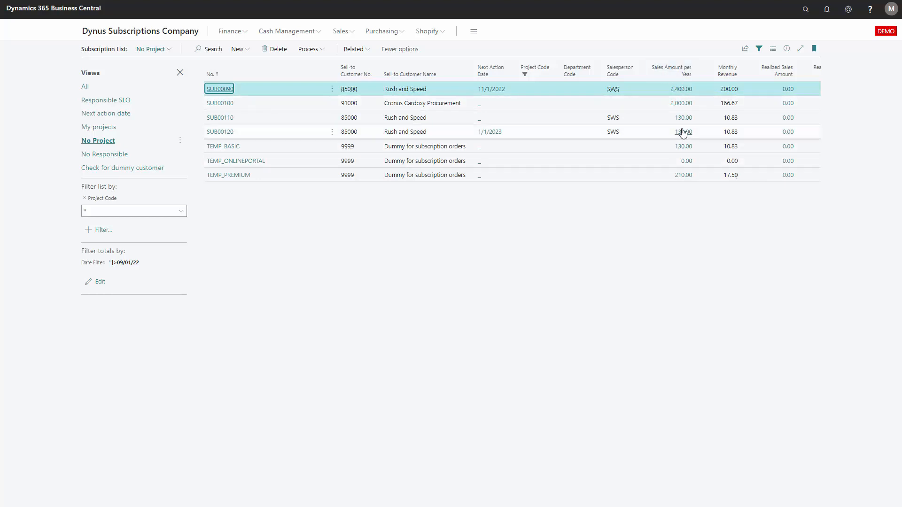
# Replace the Project Code filter with a Sales Amount per Year filter of 0 and save it as a new view named No Sales Amount.
pyautogui.click(85, 198)
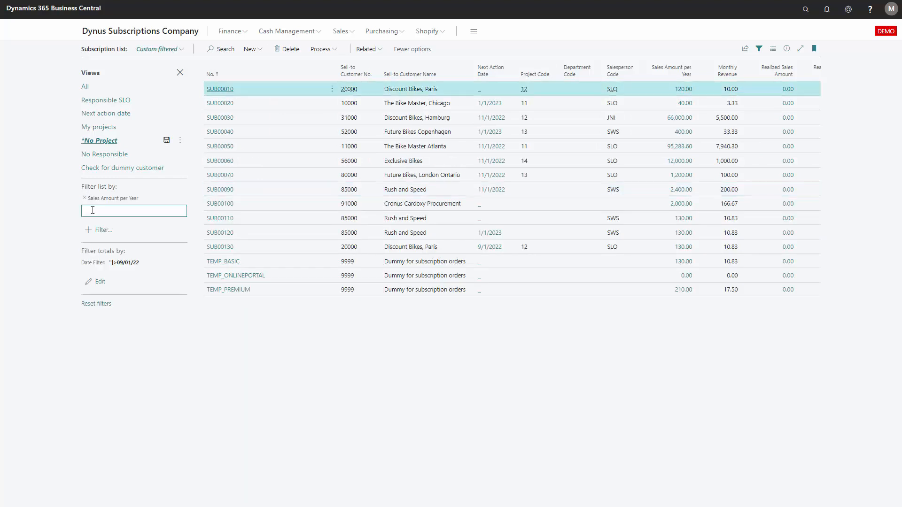
pyautogui.write('0')
pyautogui.press('Return')
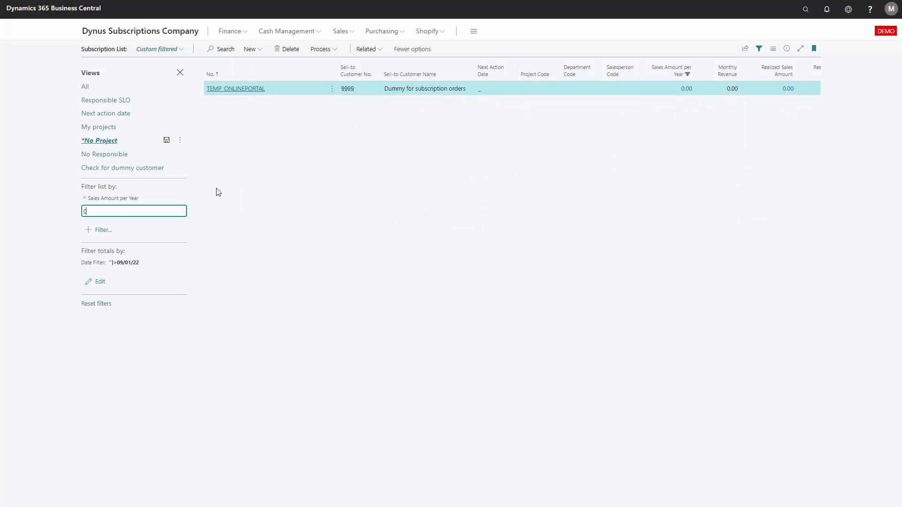
pyautogui.click(180, 141)
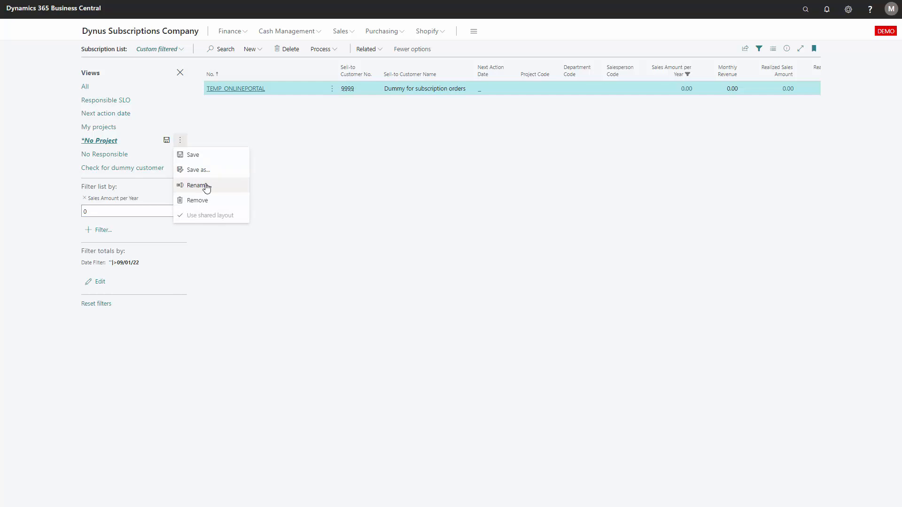
pyautogui.click(203, 174)
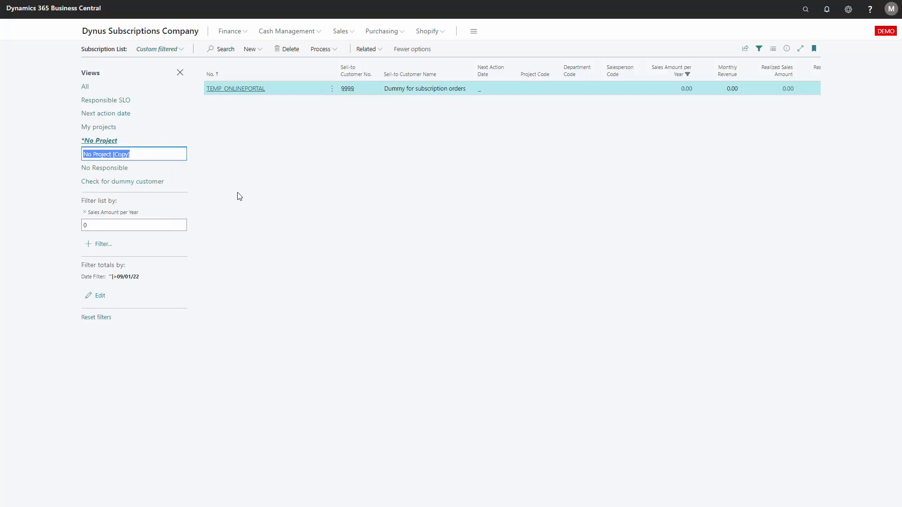
pyautogui.write('No Sales Amount')
pyautogui.press('Return')
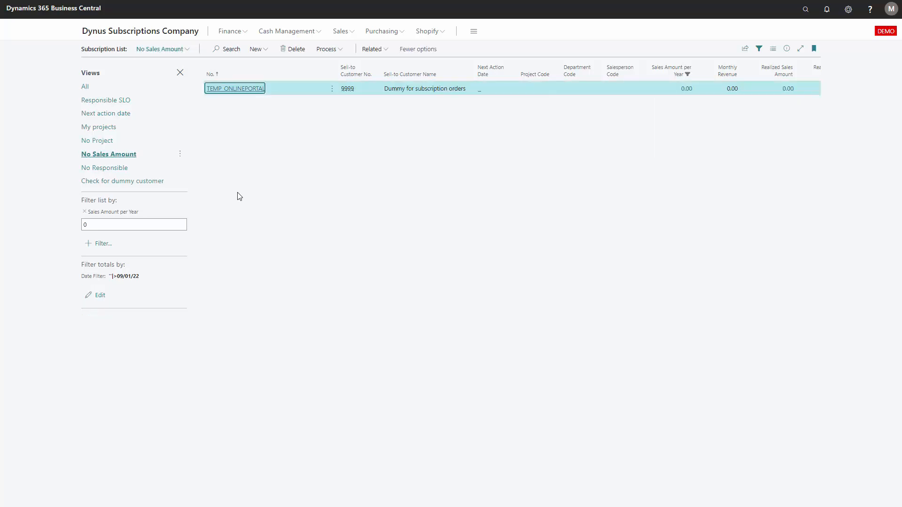